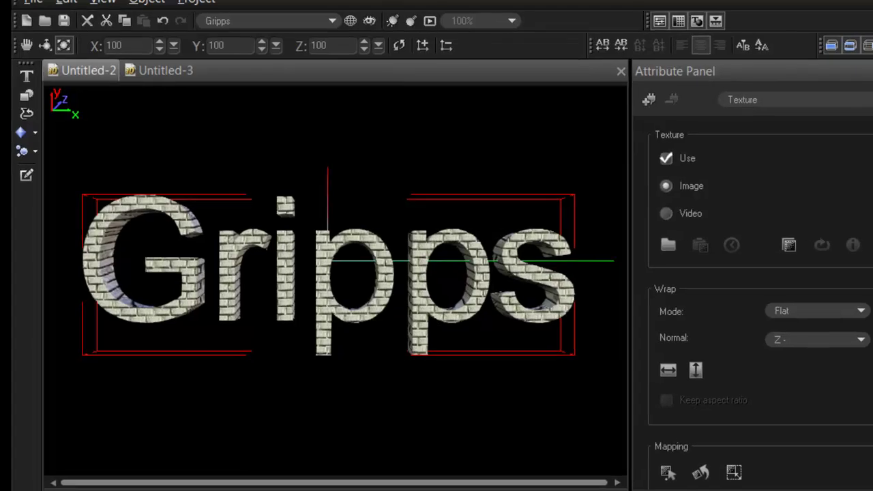
# Step: Switch to After Effects and compare how the two brick-textured Gripps text clips shatter over the boy-and-globe background
pyautogui.press('space')
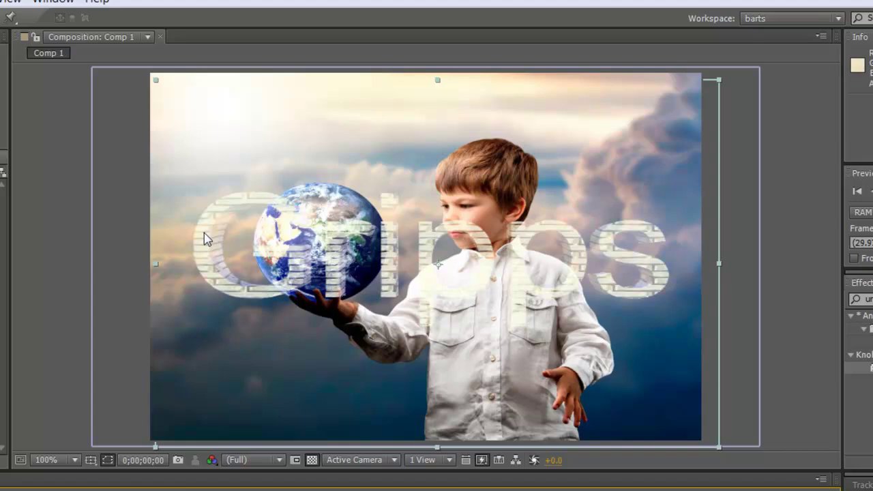
pyautogui.moveTo(199, 489); pyautogui.dragTo(239, 489)
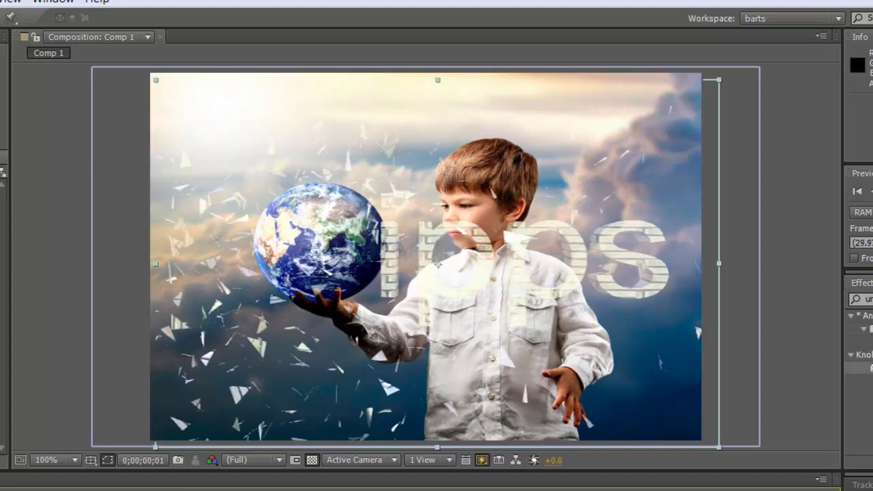
pyautogui.press('pageup')
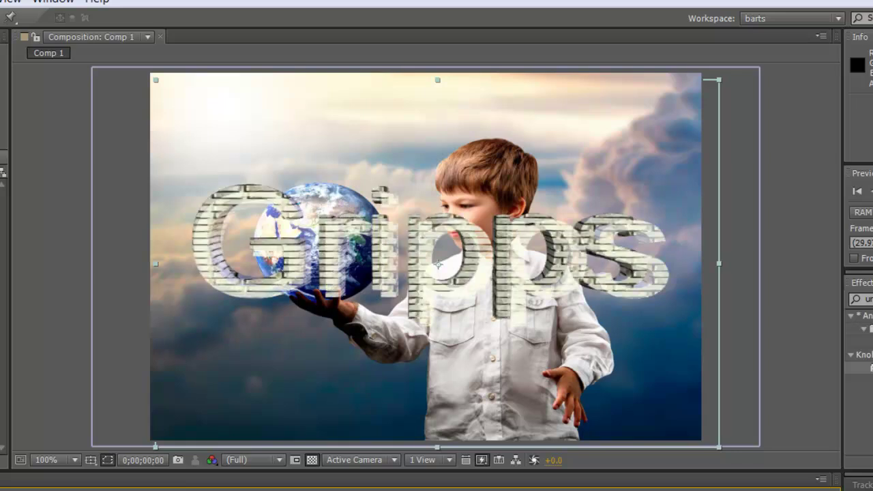
pyautogui.click(146, 389)
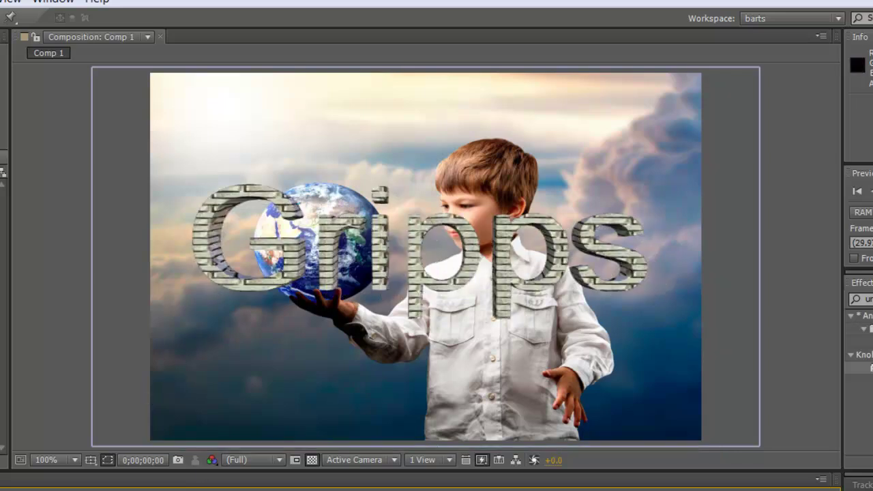
pyautogui.press('pagedown')
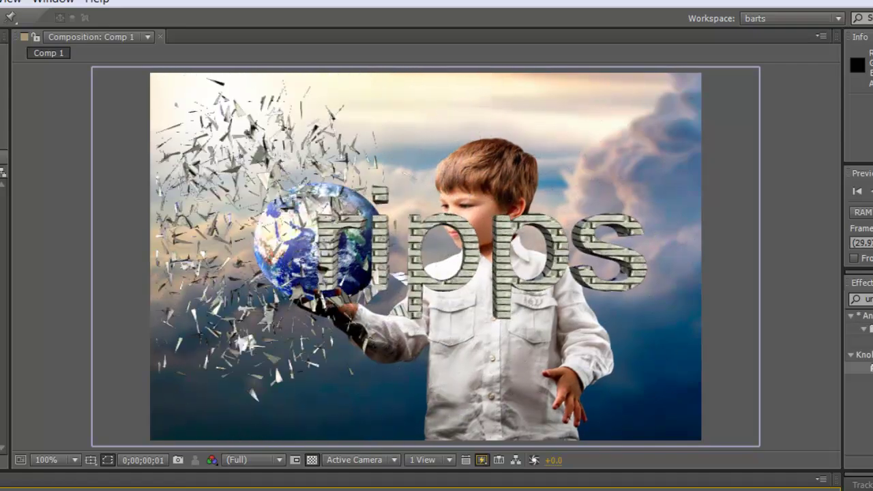
pyautogui.press('pageup')
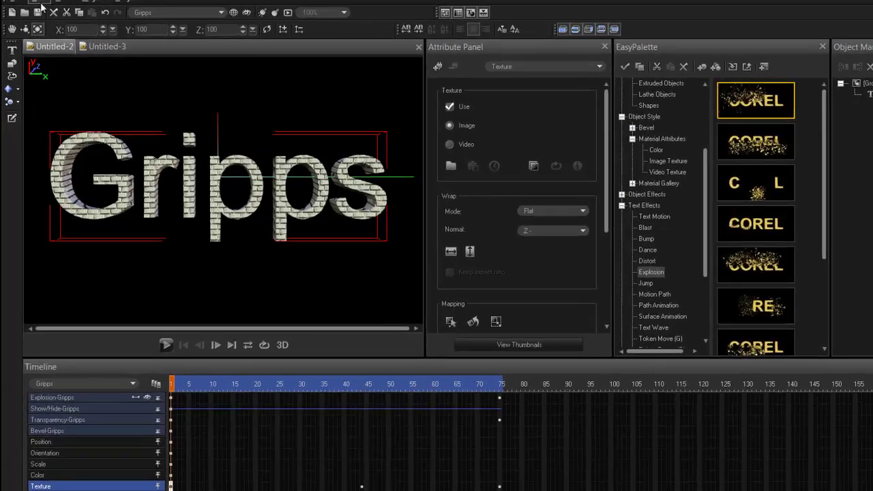
# Step: In MotionStudio 3D, open the AVI options for creating a video file and examine the available data types
pyautogui.click(18, 1)
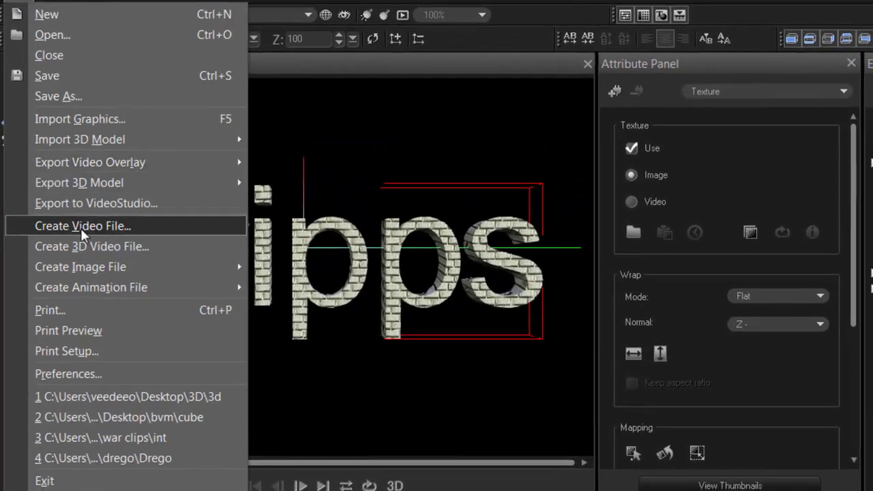
pyautogui.click(85, 230)
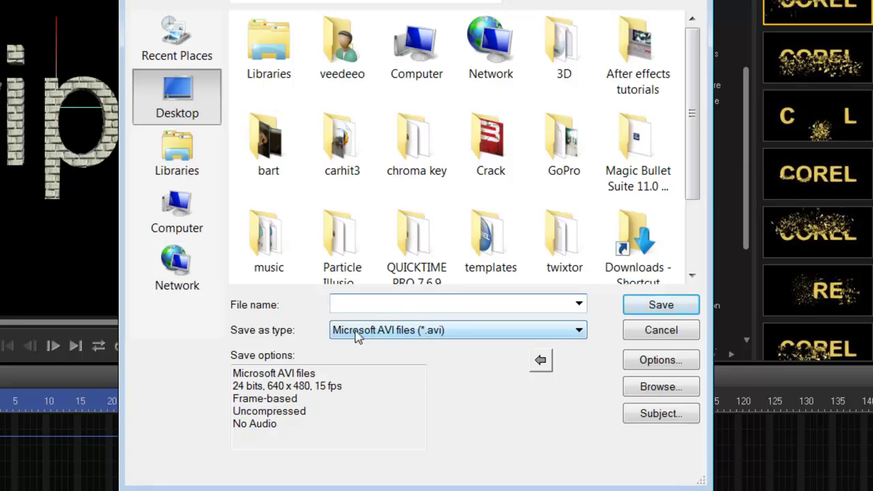
pyautogui.click(665, 359)
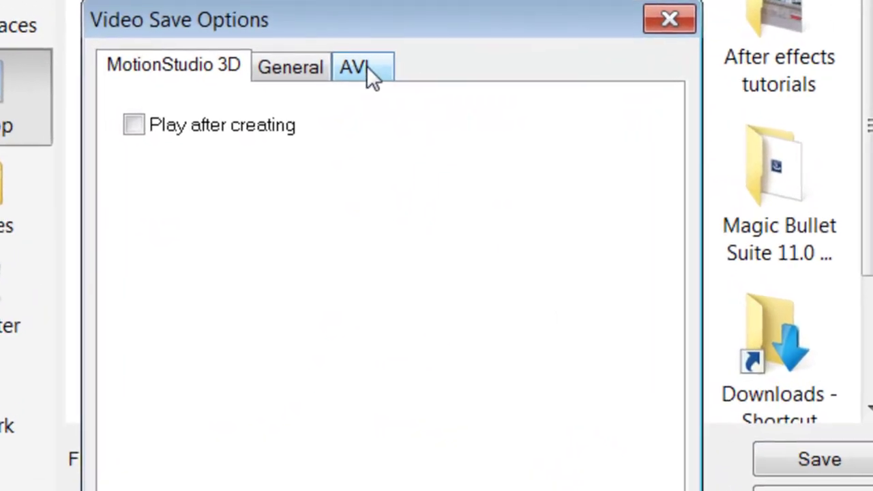
pyautogui.click(390, 76)
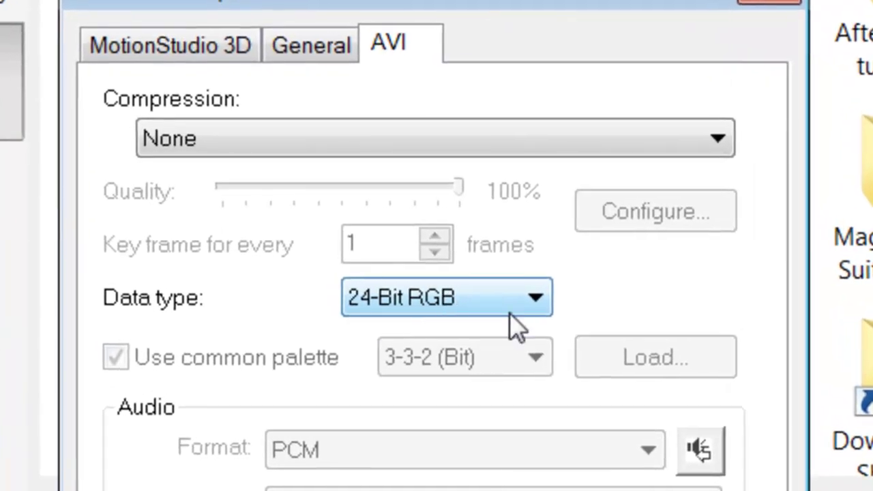
pyautogui.click(535, 300)
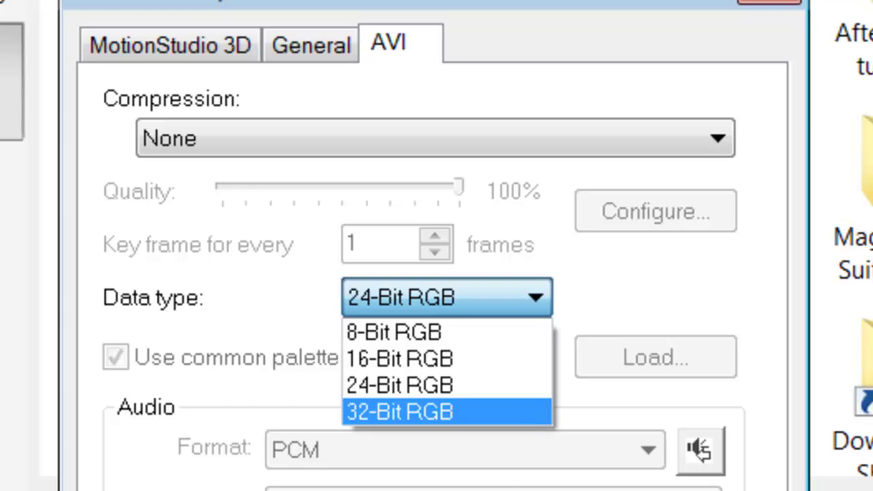
pyautogui.press('Escape')
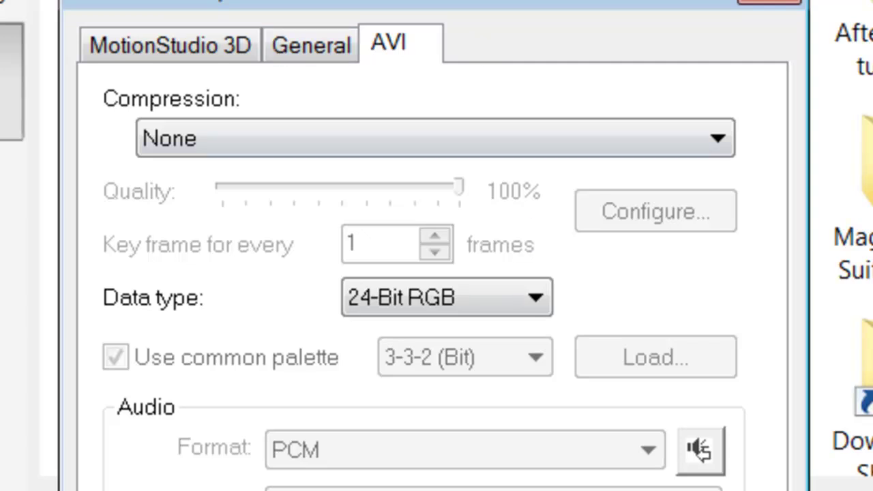
pyautogui.press('Return')
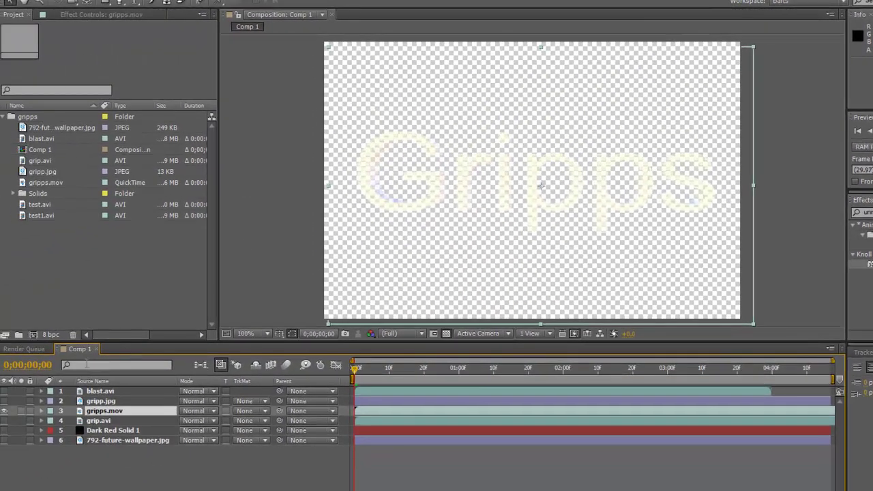
# Step: Show the Dark Red Solid 1 layer, hide gripps.mov, and view gripp.jpg against the solid before hiding it too
pyautogui.click(4, 431)
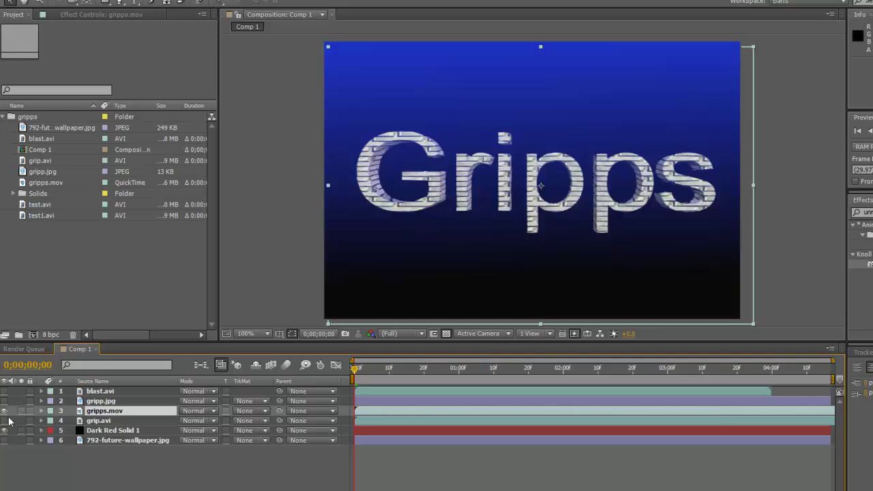
pyautogui.click(4, 411)
pyautogui.click(4, 401)
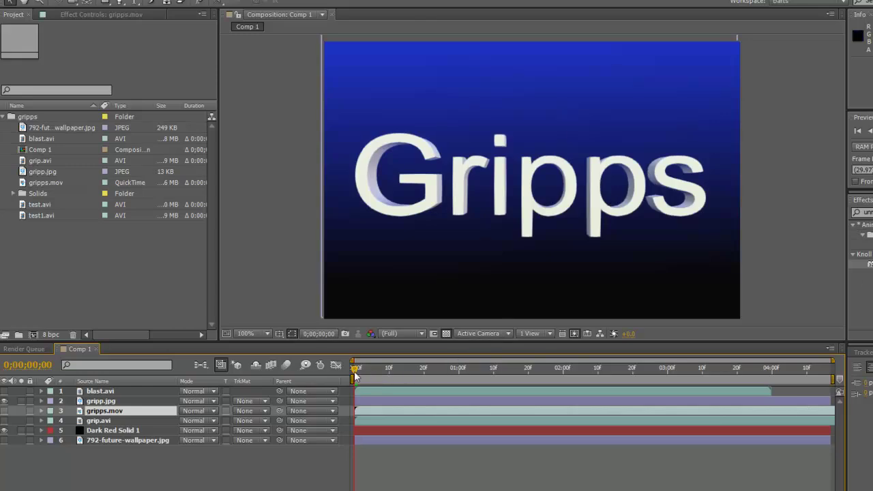
pyautogui.moveTo(355, 369)
pyautogui.mouseDown()
pyautogui.moveTo(419, 375)
pyautogui.moveTo(356, 374)
pyautogui.mouseUp()
pyautogui.click(5, 401)
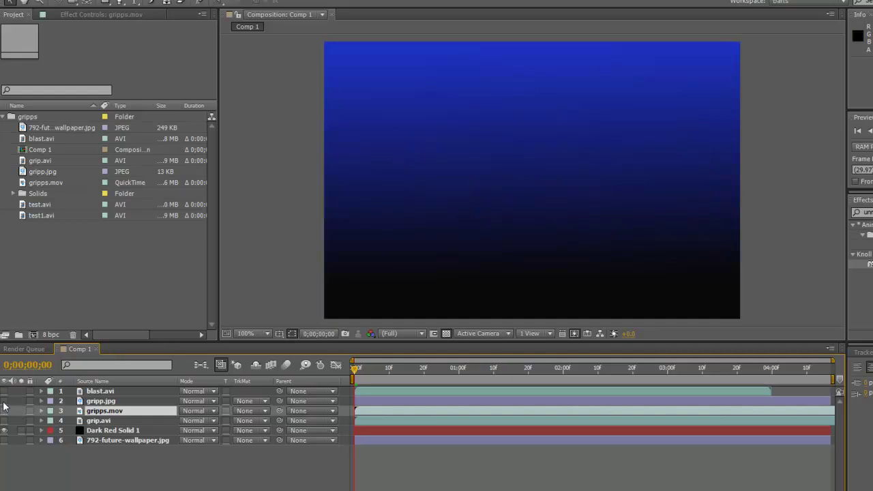
# Step: Add a text layer reading "gripps" over the blue gradient background
pyautogui.click(127, 6)
pyautogui.click(421, 157)
pyautogui.write('gro')
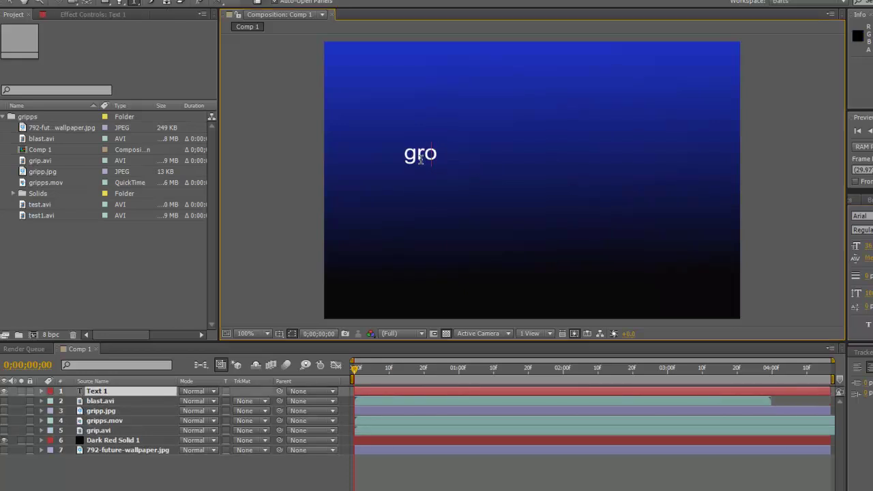
pyautogui.press('BackSpace')
pyautogui.write('ipps')
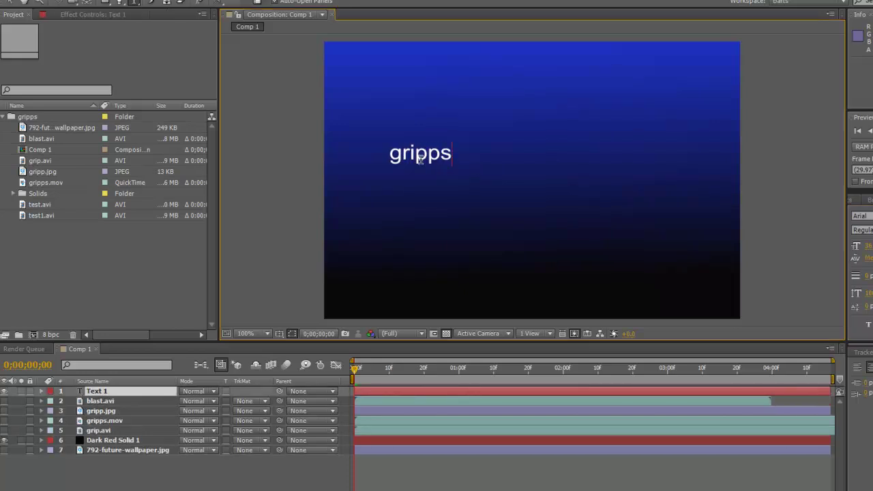
# Step: Enlarge the gripps text and move it to the middle of the composition
pyautogui.click(11, 4)
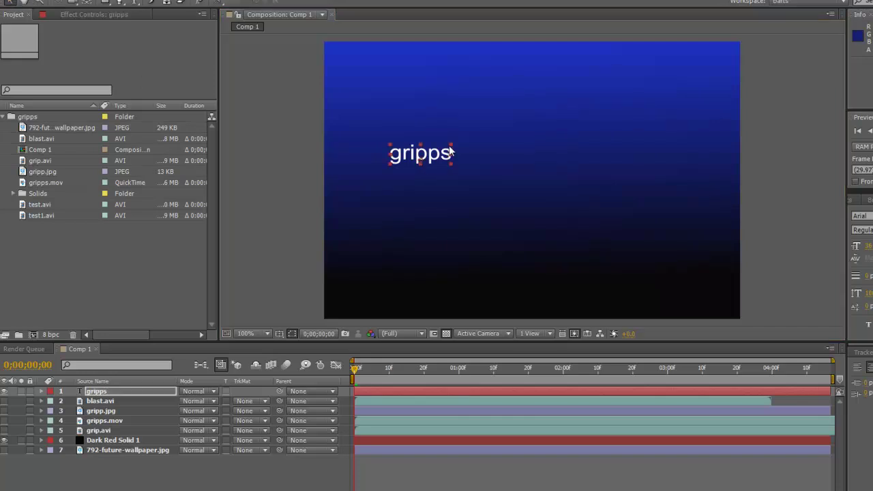
pyautogui.moveTo(452, 153); pyautogui.dragTo(522, 110)
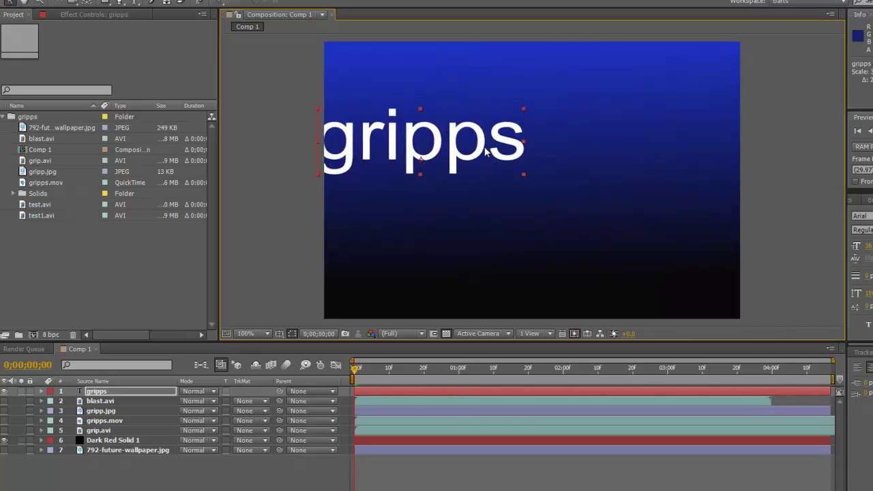
pyautogui.moveTo(485, 153); pyautogui.dragTo(549, 173)
# Step: Duplicate the gripps text layer twice and nudge the top copy up and to the right to imitate depth
pyautogui.hotkey('ctrl', 'd')
pyautogui.hotkey('ctrl', 'd')
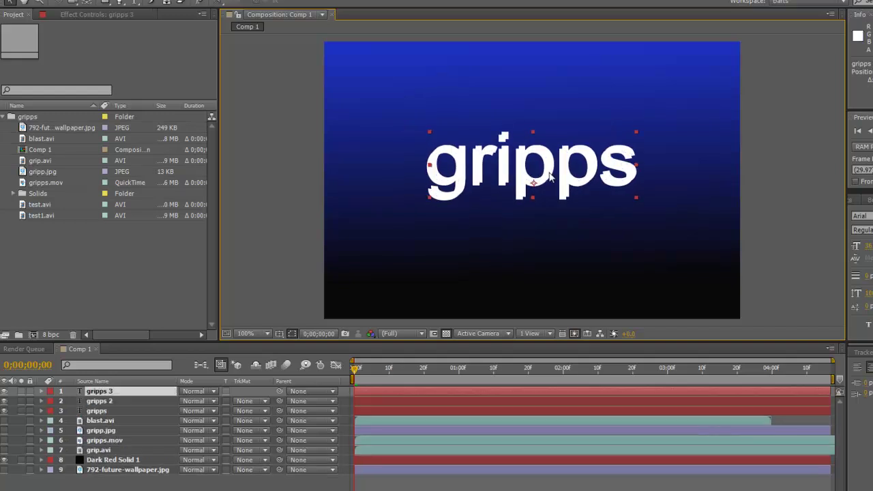
pyautogui.press('Up')
pyautogui.press('Up')
pyautogui.press('Up')
pyautogui.press('Right')
pyautogui.press('Right')
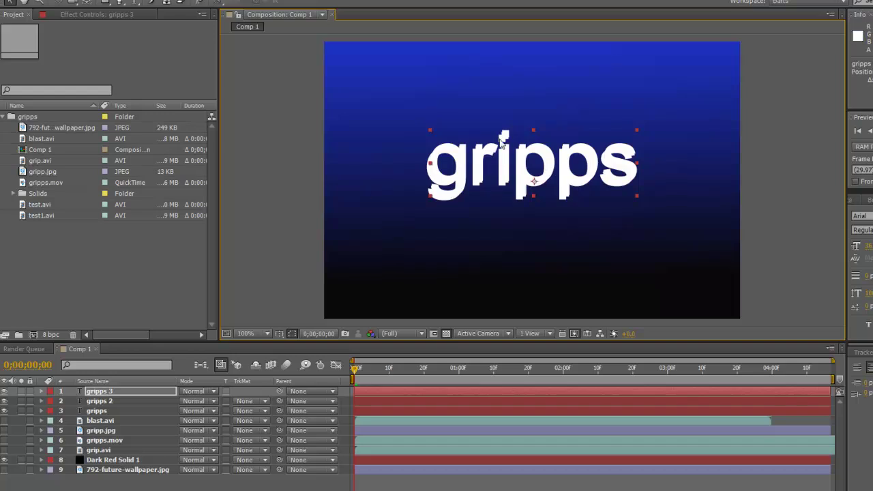
# Step: Undo the nudges and text duplicates, and delete the remaining gripps text layer
pyautogui.hotkey('ctrl', 'z')
pyautogui.hotkey('ctrl', 'z')
pyautogui.hotkey('ctrl', 'z')
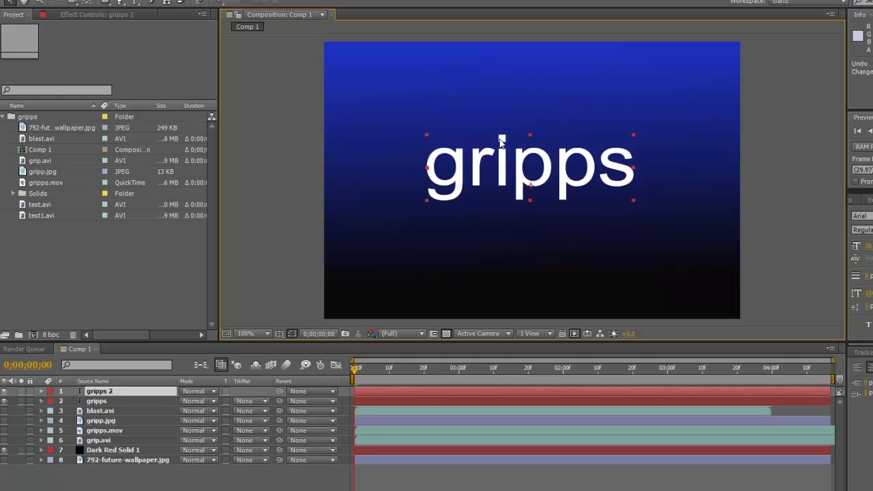
pyautogui.hotkey('ctrl', 'z')
pyautogui.click(127, 390)
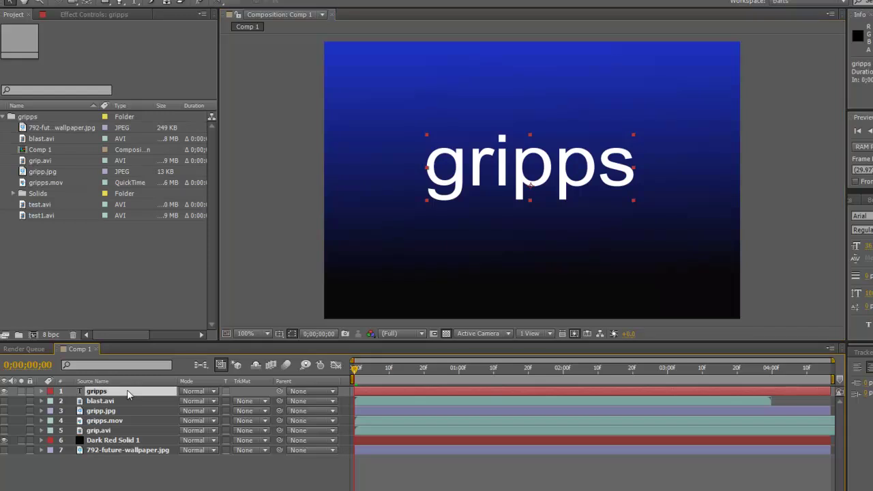
pyautogui.press('Delete')
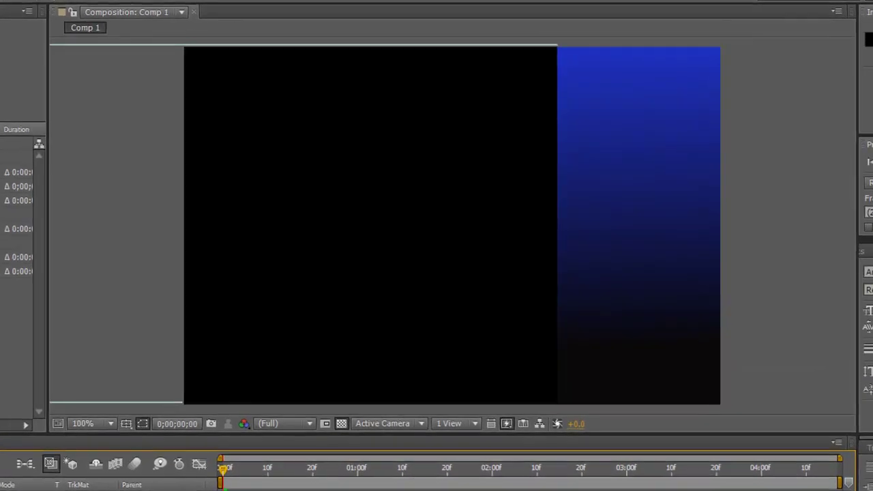
# Step: Move to 0;00;00;16 in the explosion and try the Difference and Screen blending modes on the blast.avi layer
pyautogui.moveTo(224, 470); pyautogui.dragTo(294, 485)
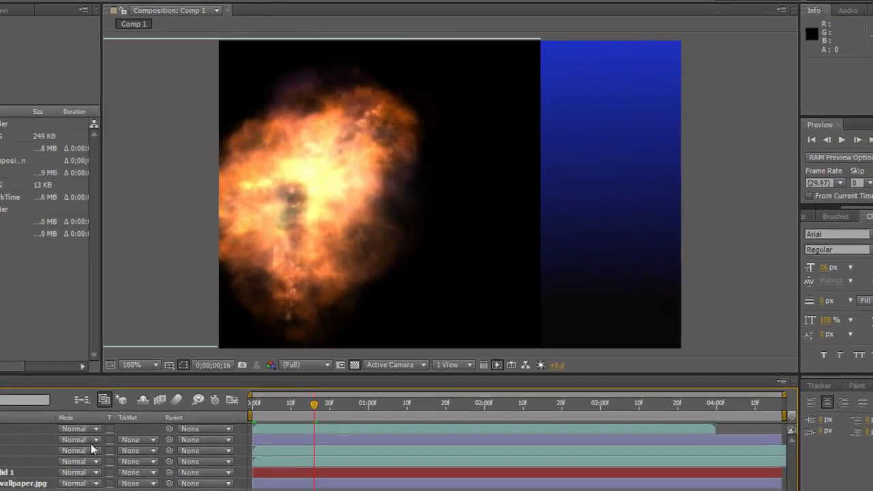
pyautogui.click(97, 439)
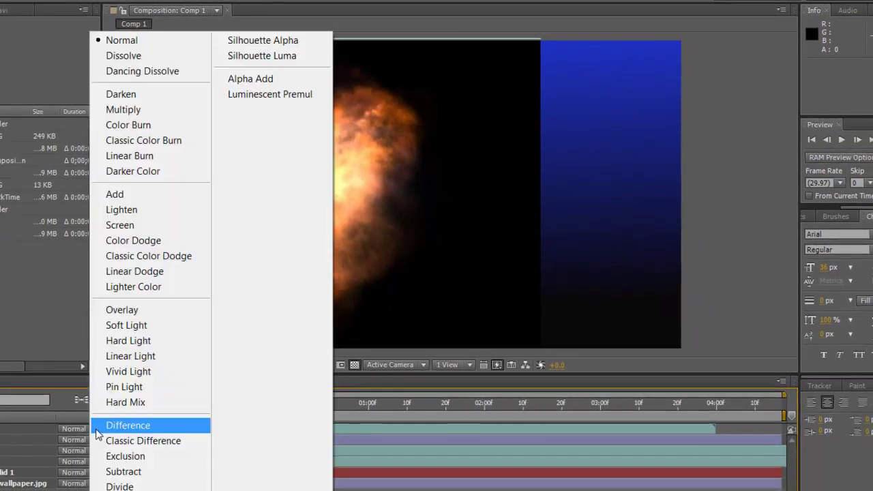
pyautogui.click(127, 422)
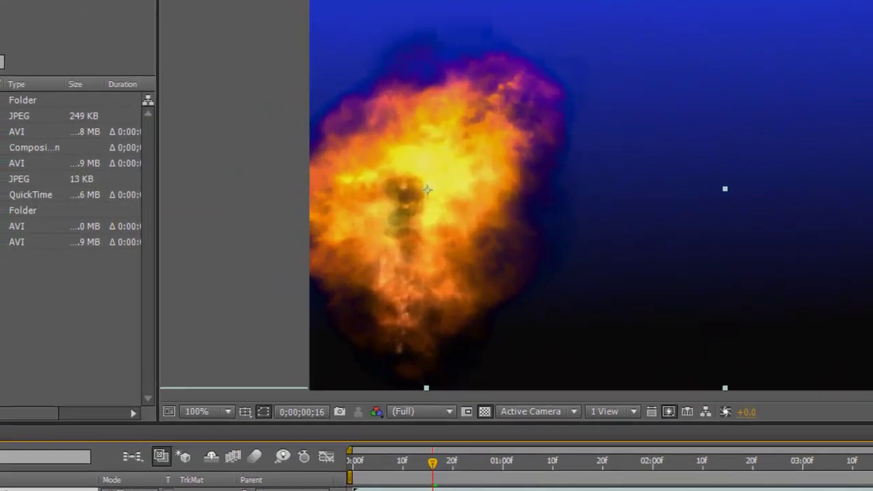
pyautogui.click(143, 490)
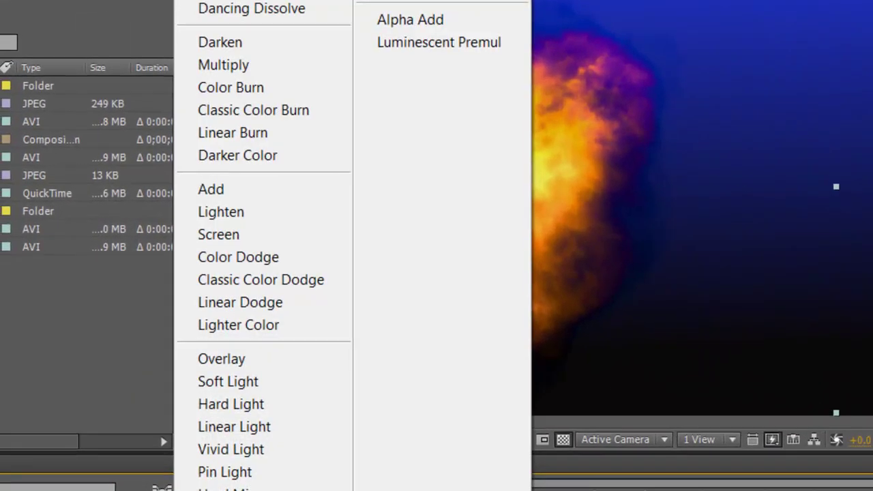
pyautogui.click(218, 234)
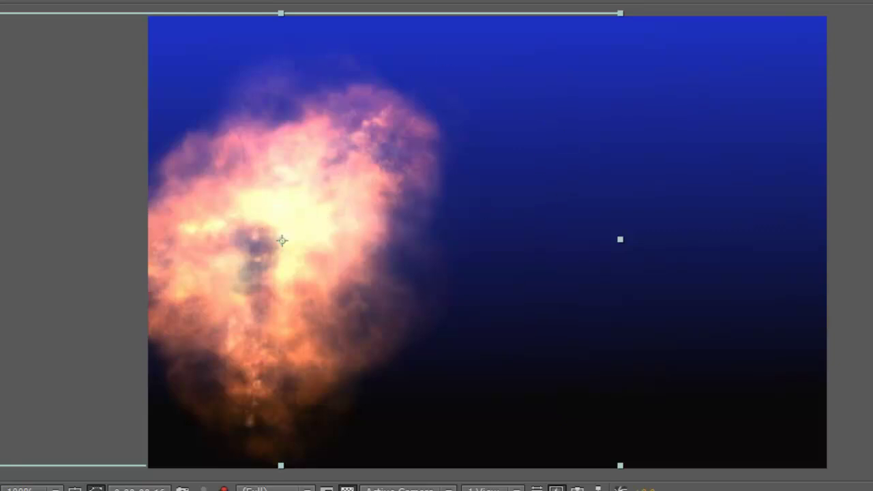
# Step: Show the boy-and-globe wallpaper behind the explosion and set the blast.avi layer's blending mode to Normal
pyautogui.press('pagedown')
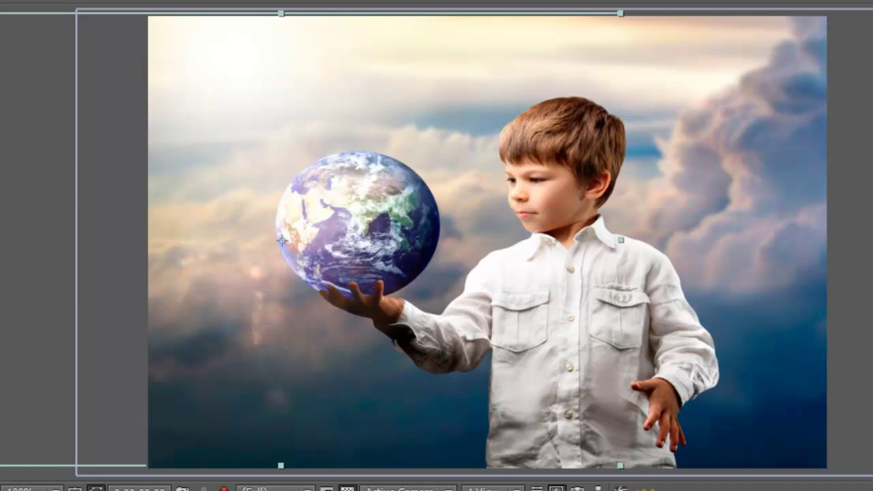
pyautogui.click(83, 437)
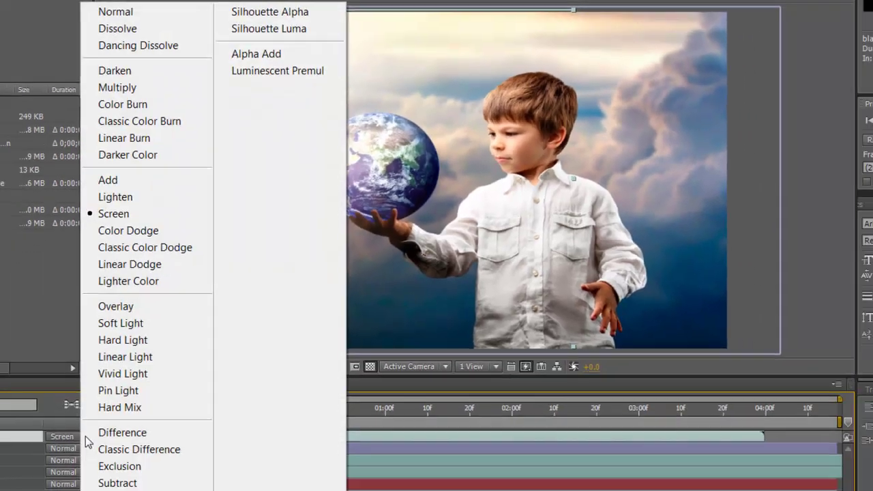
pyautogui.click(151, 11)
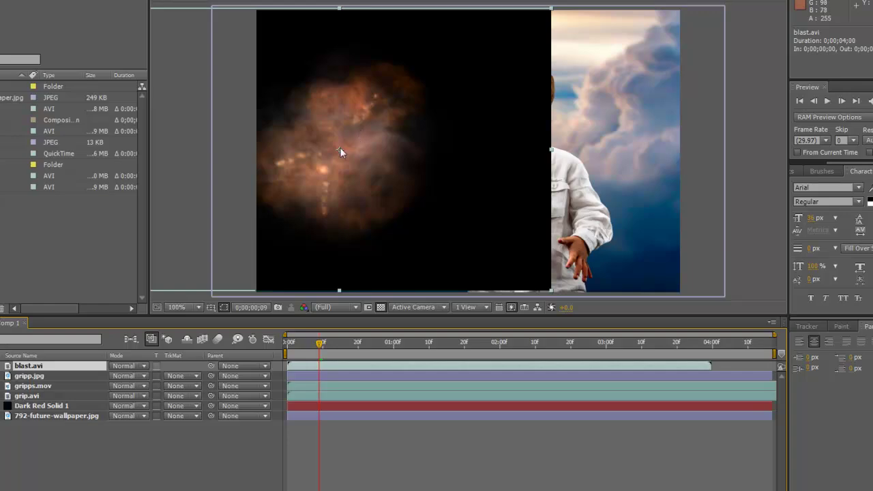
pyautogui.moveTo(366, 160); pyautogui.dragTo(388, 161)
# Step: Switch to the browser and look over Red Giant's Free Products form with Knoll Unmult selected for download
pyautogui.moveTo(872, 71); pyautogui.dragTo(181, 71)
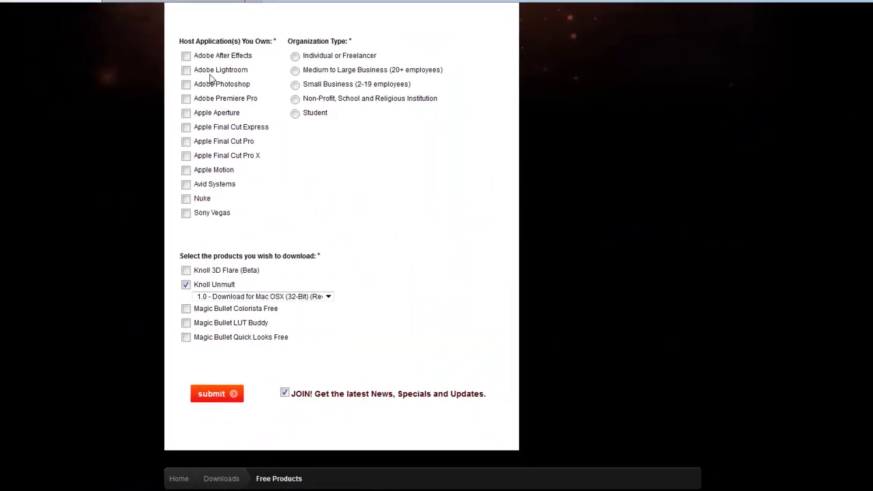
pyautogui.scroll(5, 287, 291)
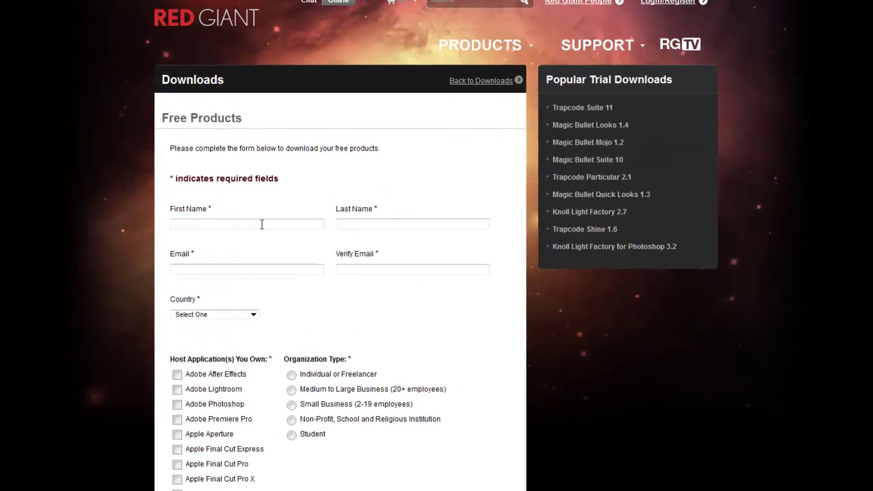
# Step: Return from the download form to After Effects and apply Knoll's UnMult effect to the blast.avi layer, with the current time at 0;00;00;16
pyautogui.scroll(-7, 75, 137)
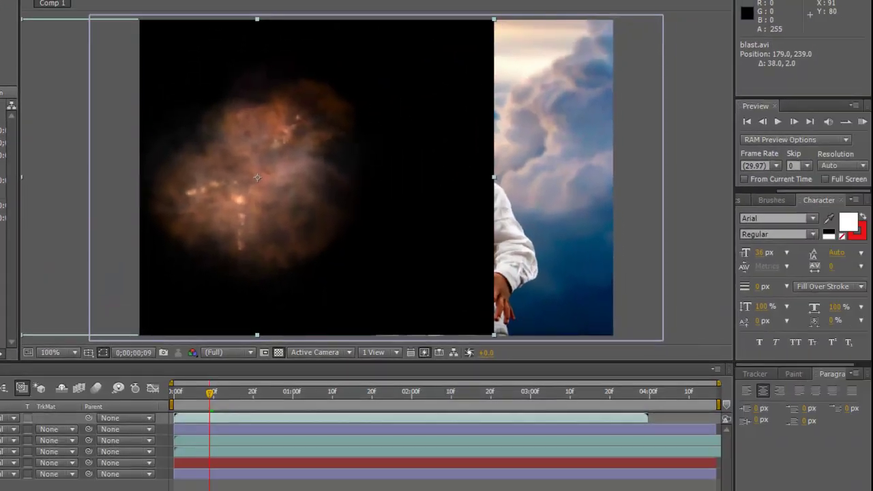
pyautogui.click(745, 202)
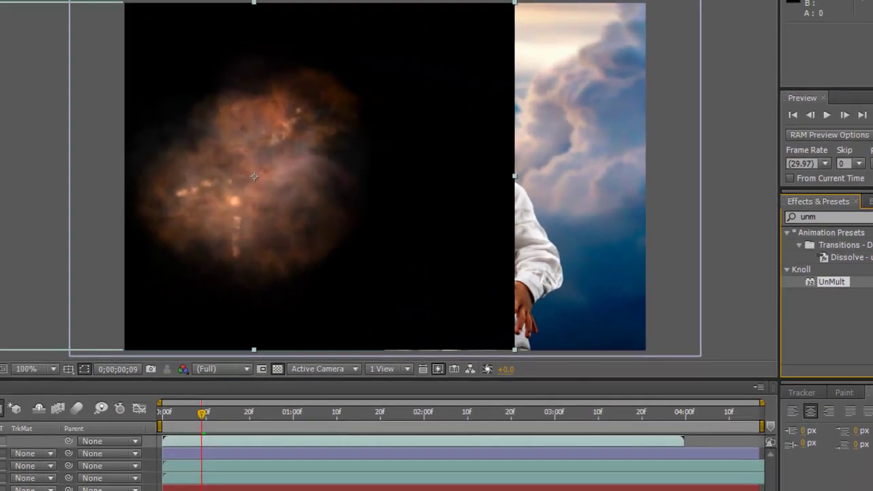
pyautogui.click(1, 102)
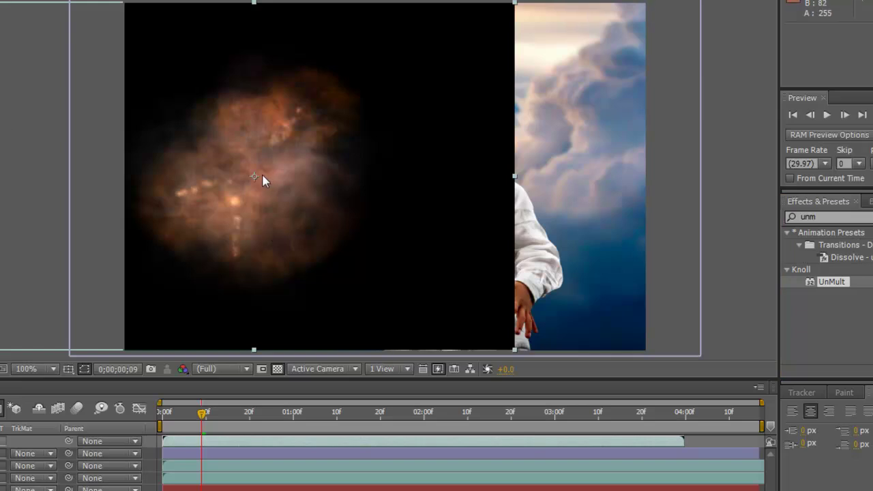
pyautogui.moveTo(202, 418); pyautogui.dragTo(232, 415)
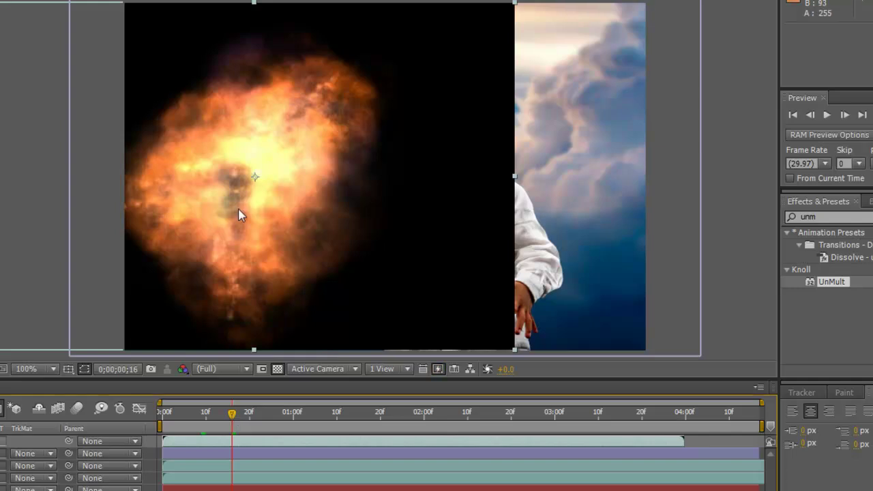
pyautogui.click(846, 285)
pyautogui.doubleClick(846, 285)
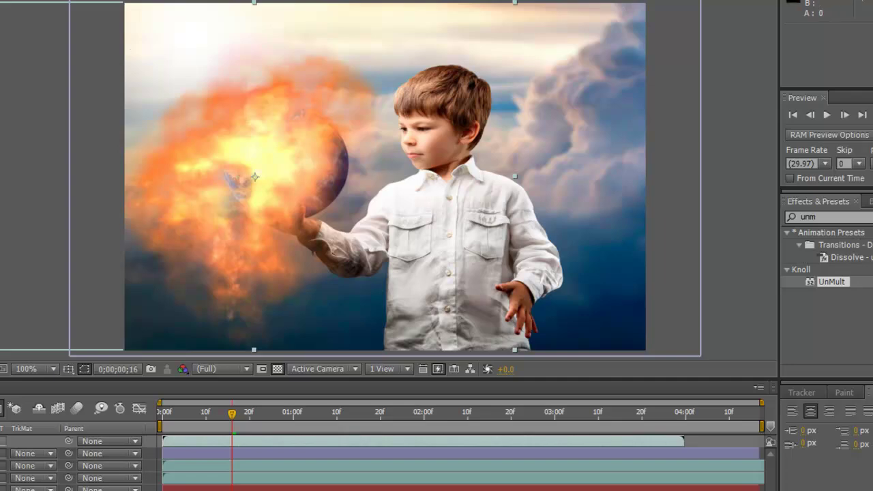
# Step: Preview the composite from the start of the timeline, and scrub back through the shattering 3D text over the wallpaper
pyautogui.moveTo(232, 414); pyautogui.dragTo(163, 418)
pyautogui.press('KP_0')
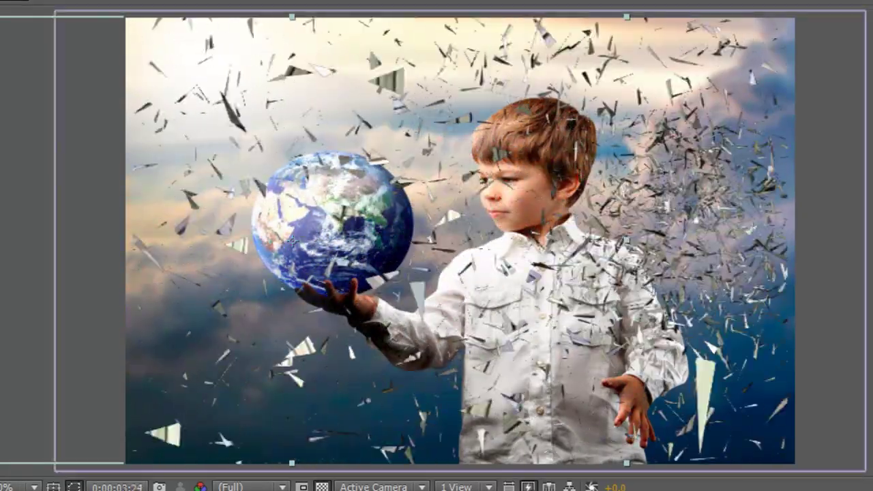
pyautogui.moveTo(579, 490); pyautogui.dragTo(265, 490)
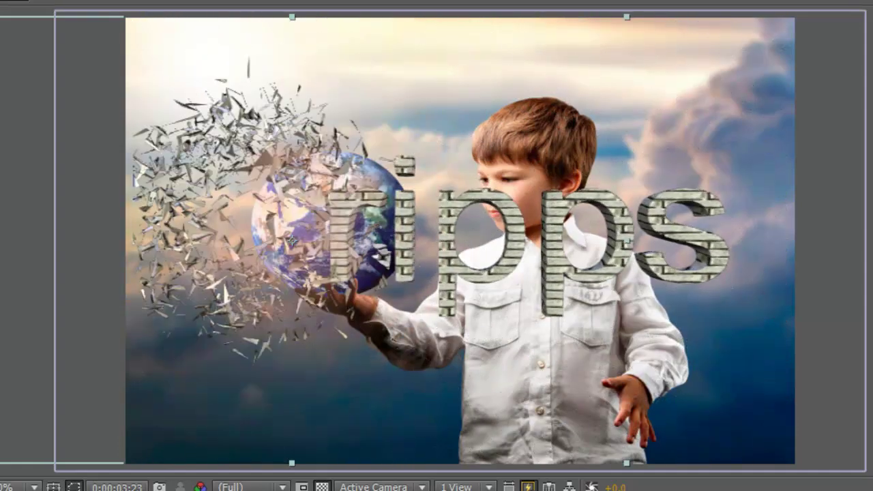